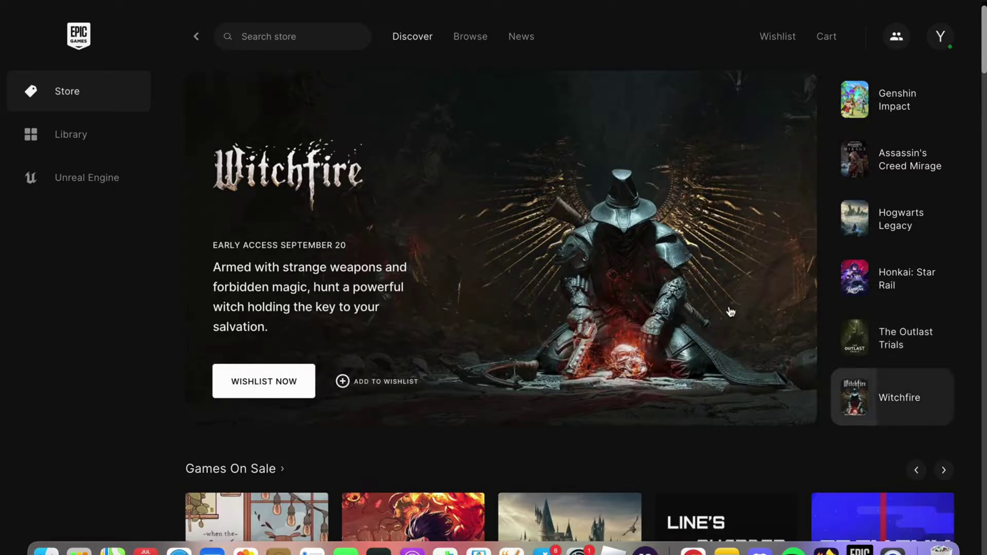
Step: Open the signed-in account's profile menu to reach Account Settings
click(941, 38)
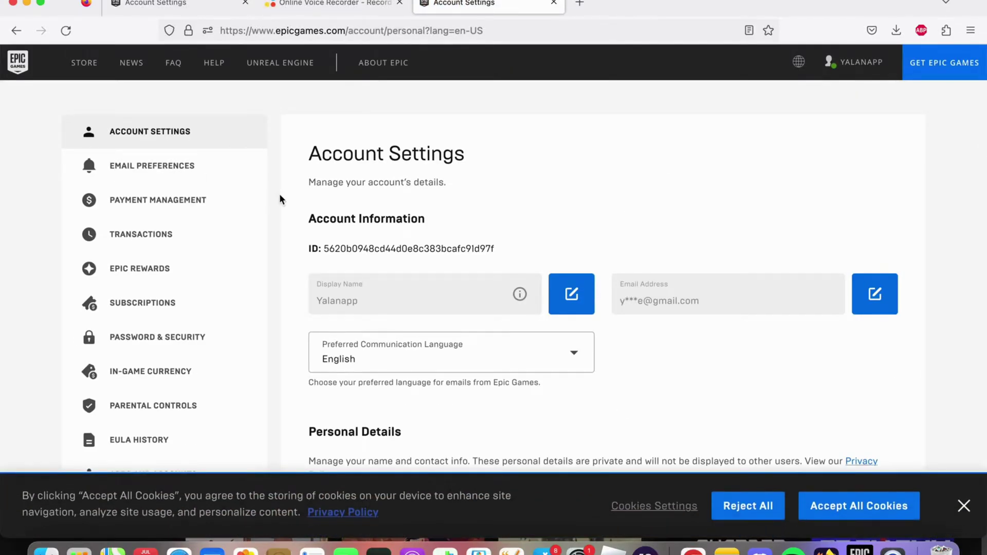
Step: Go from Help to Accounts, then Epic Accounts, and show the General Support articles
click(217, 71)
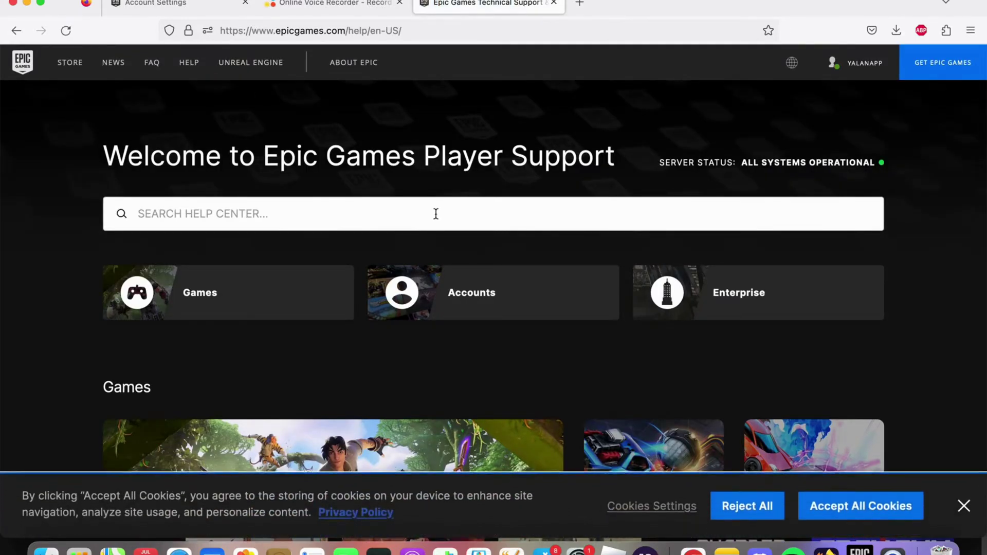
scroll(436, 214, down, 5)
scroll(436, 216, down, 3)
scroll(436, 216, down, 5)
scroll(436, 218, down, 5)
scroll(436, 220, down, 3)
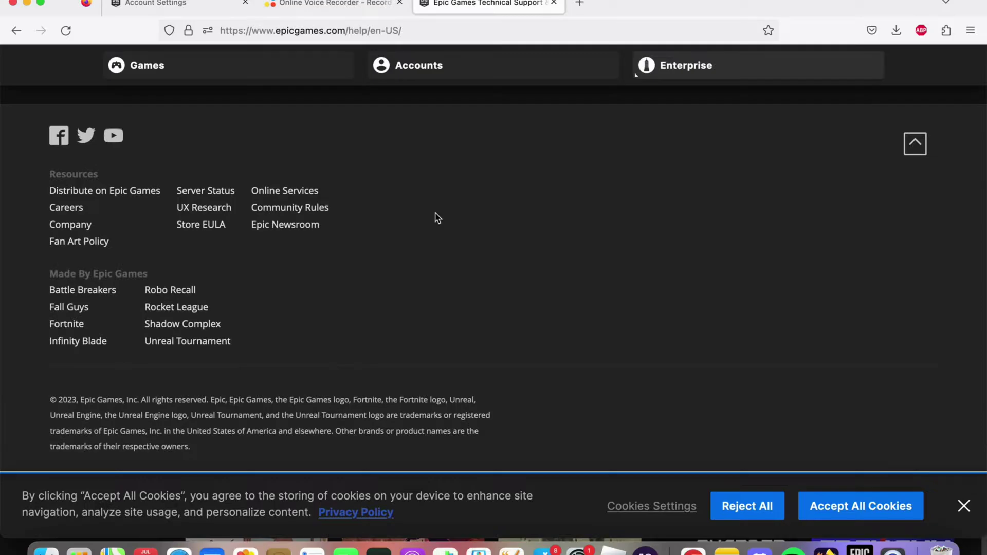
scroll(435, 218, up, 2)
scroll(436, 219, up, 2)
scroll(435, 218, up, 5)
scroll(436, 220, up, 5)
scroll(436, 220, up, 3)
scroll(435, 218, up, 4)
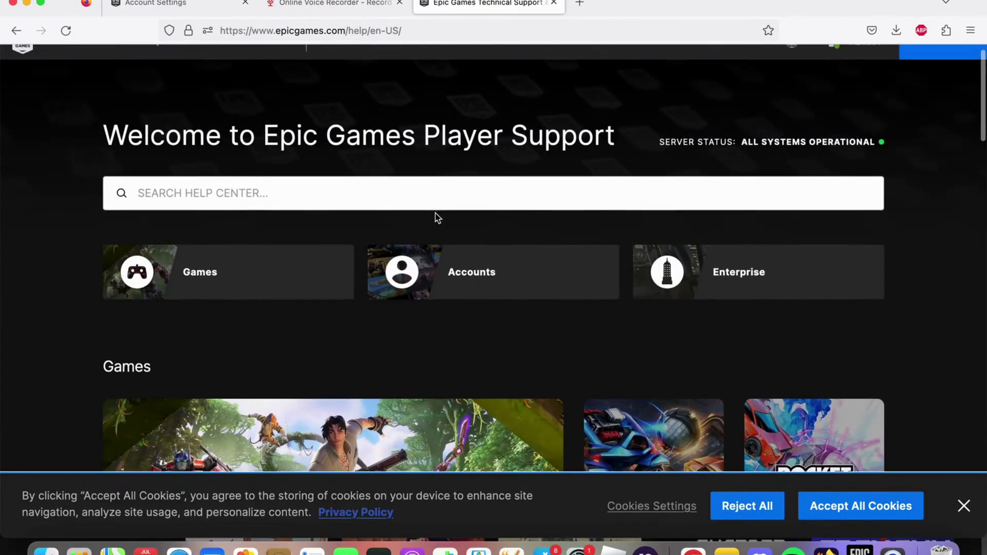
scroll(435, 215, up, 1)
click(442, 290)
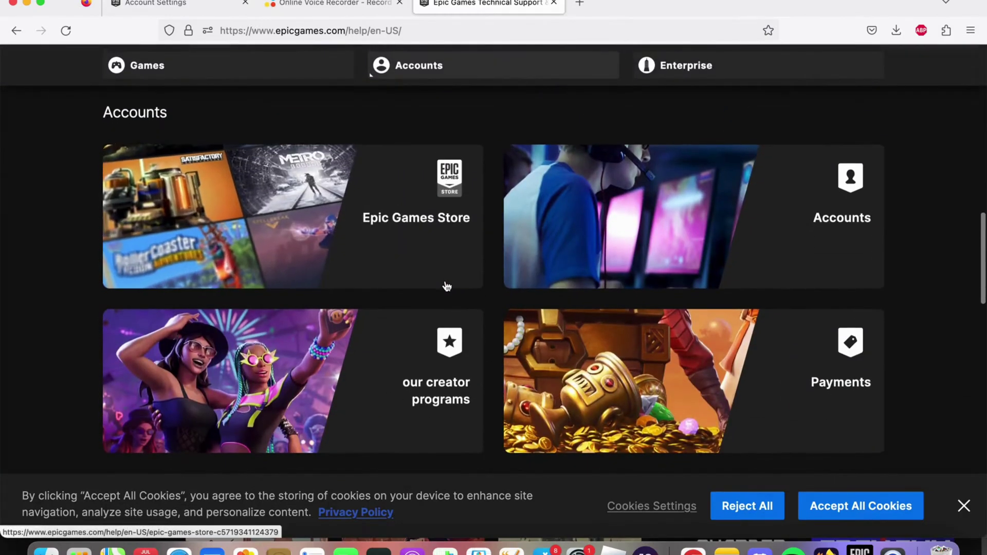
click(736, 221)
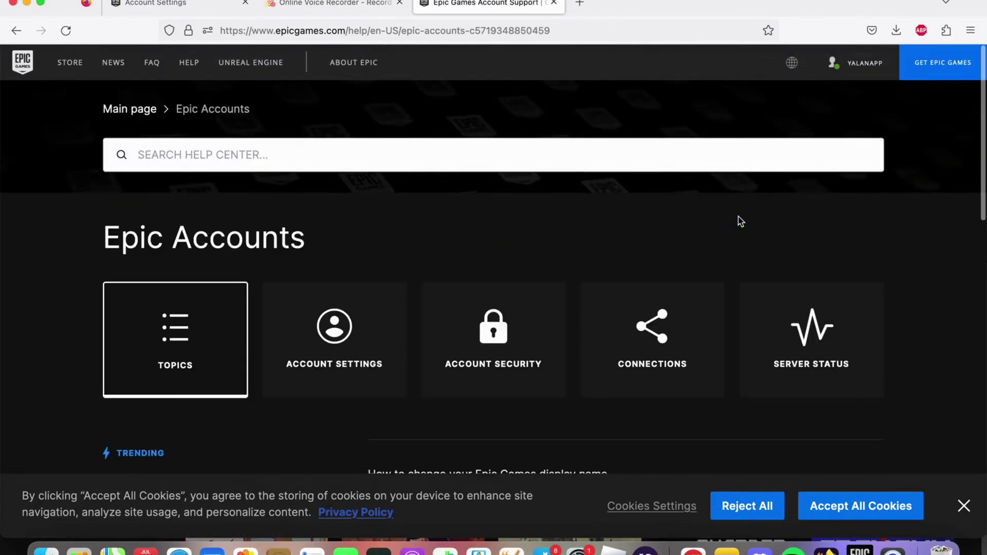
scroll(598, 259, down, 3)
scroll(598, 260, down, 1)
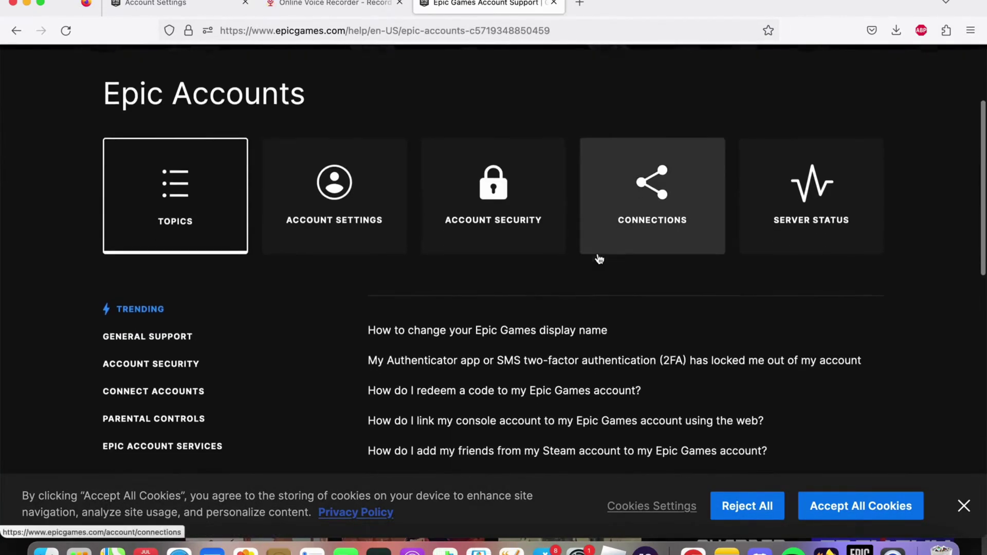
scroll(463, 232, down, 2)
click(186, 224)
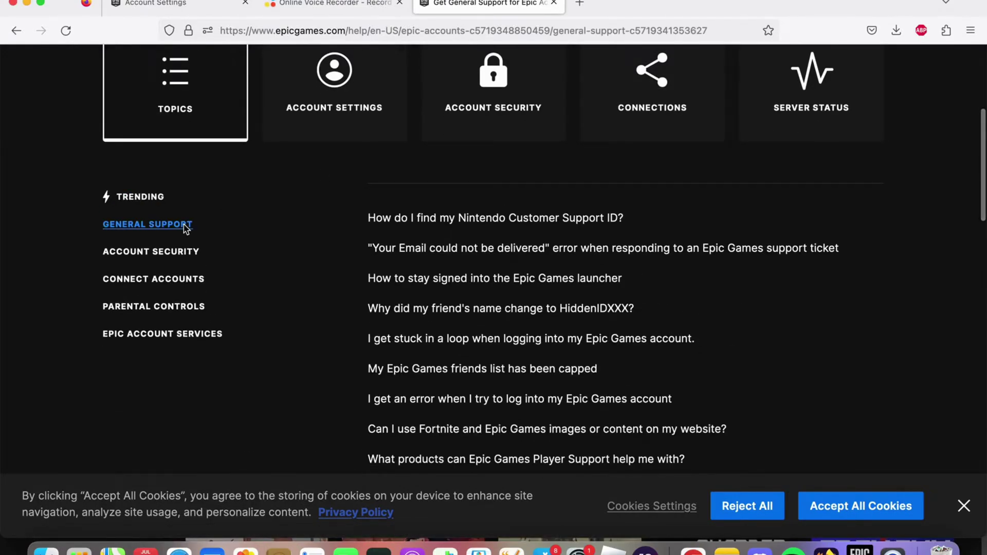
scroll(309, 257, down, 2)
scroll(309, 257, down, 3)
scroll(309, 257, down, 3)
scroll(309, 257, down, 8)
scroll(308, 256, down, 4)
scroll(308, 256, down, 2)
scroll(308, 257, down, 3)
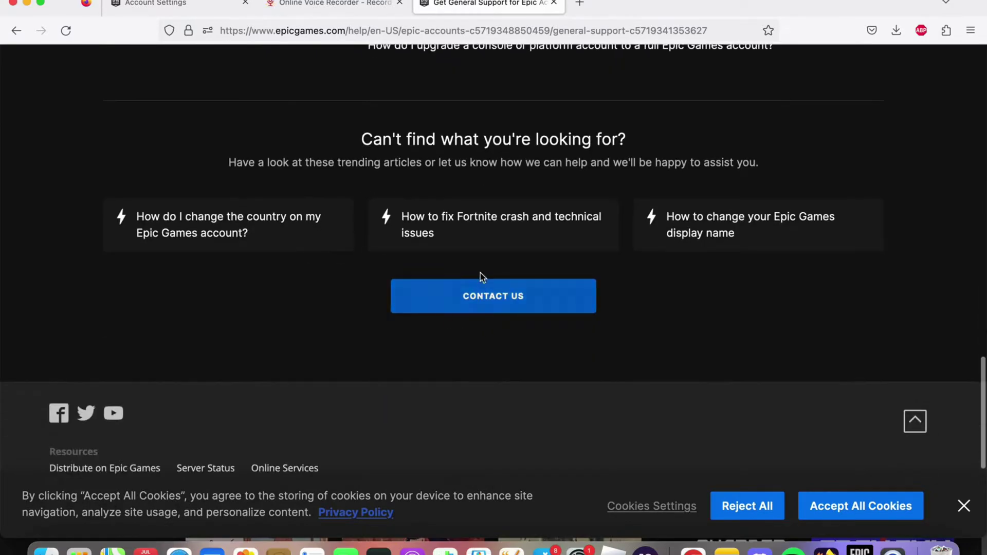
Step: Open the support request contact form and choose Mac as the platform
click(488, 307)
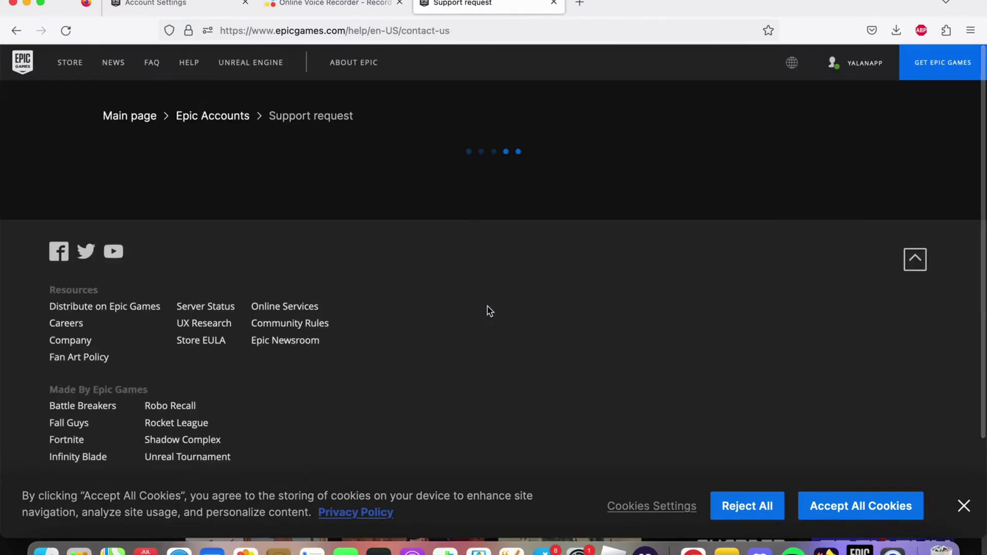
scroll(314, 314, down, 1)
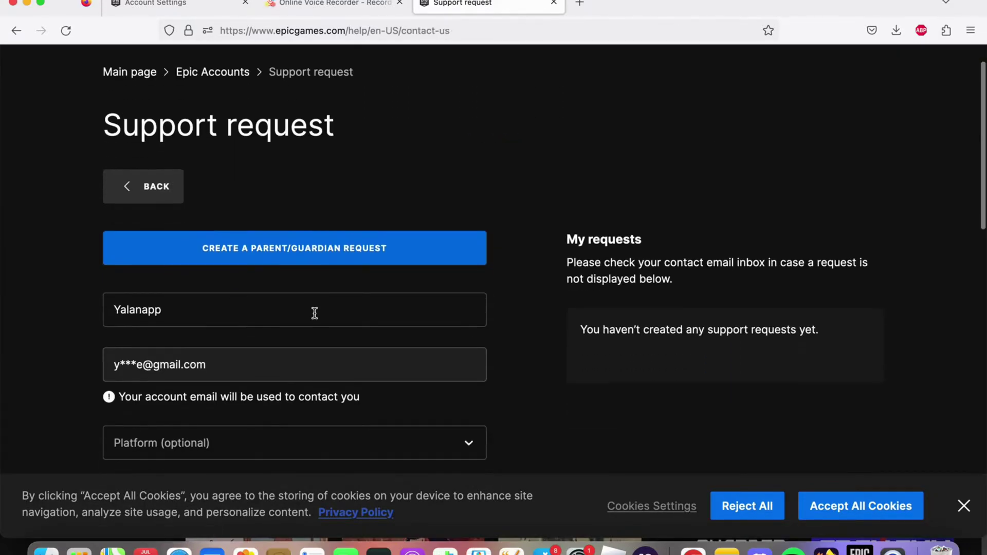
scroll(314, 316, down, 2)
scroll(314, 317, up, 3)
triple_click(300, 185)
click(354, 186)
scroll(354, 186, down, 3)
scroll(353, 185, down, 1)
scroll(354, 185, down, 1)
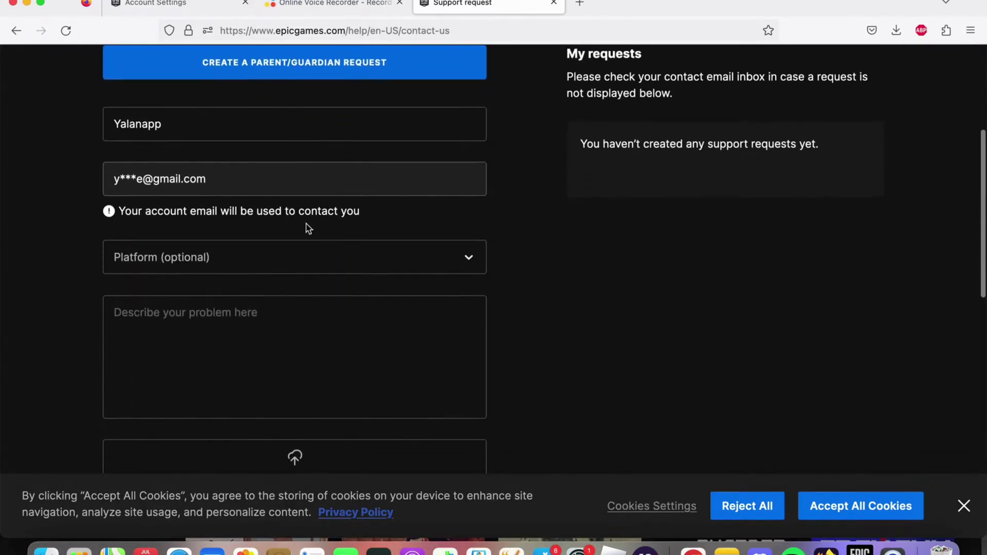
click(322, 268)
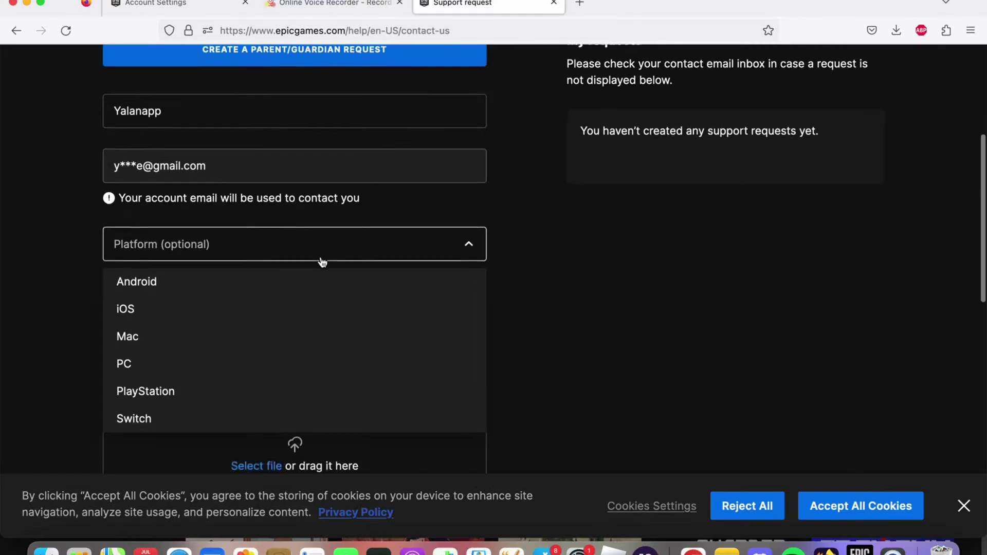
scroll(320, 263, down, 1)
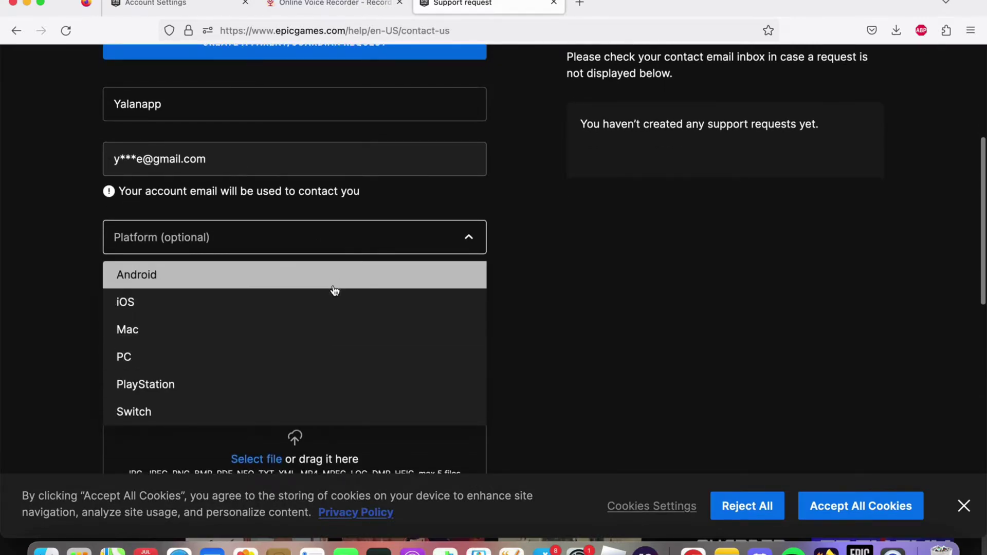
click(313, 336)
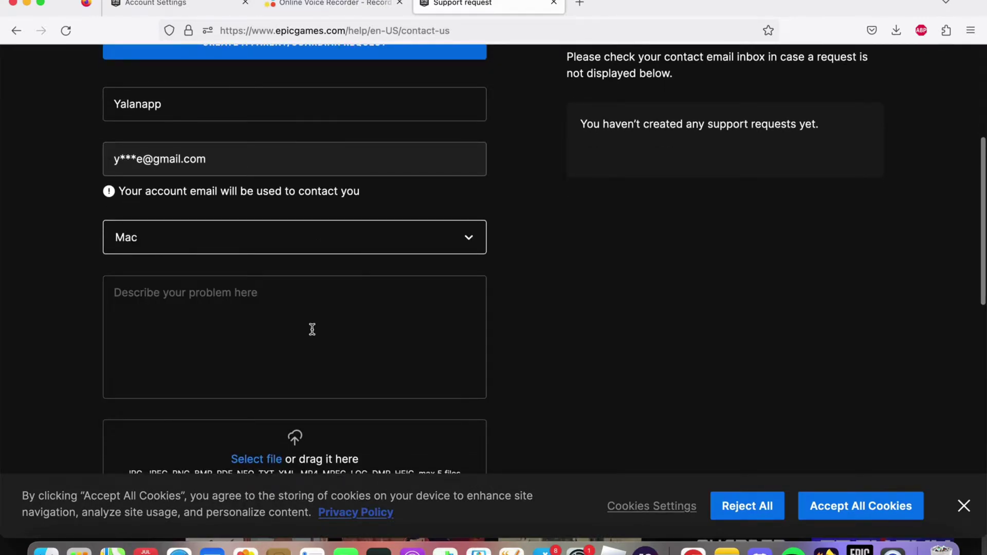
Step: Enter 'I need to change my profile picture on my epic games account' and dismiss suggested articles
click(265, 290)
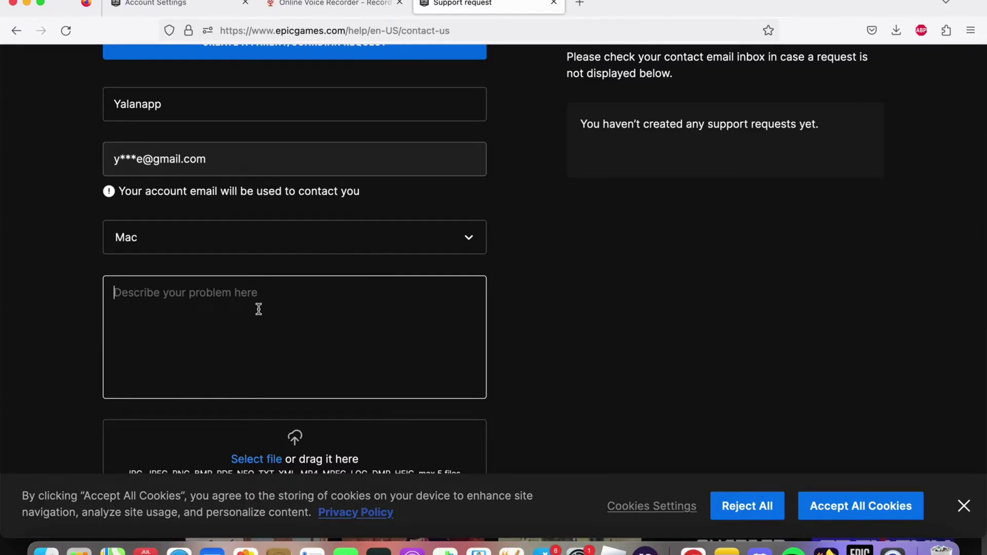
text(I)
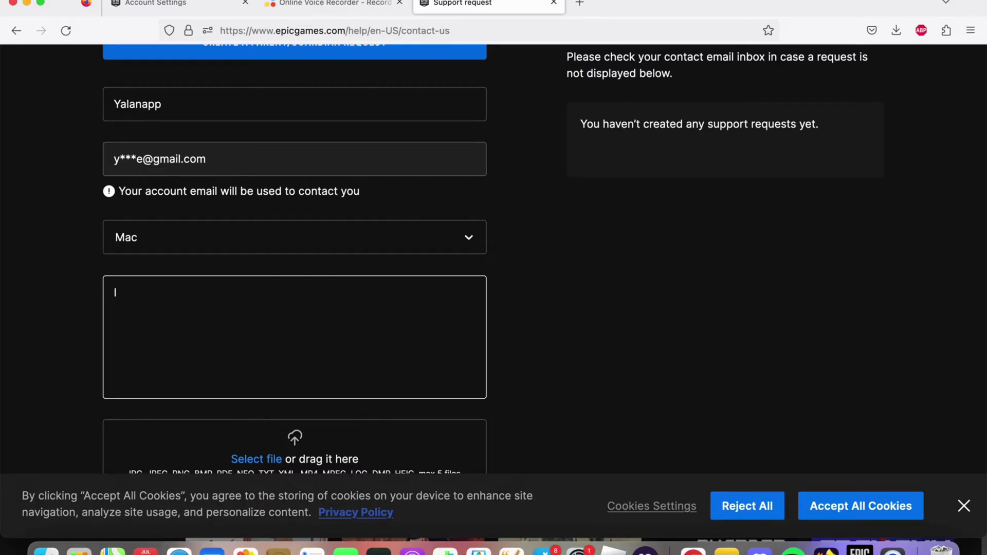
text(' need to be)
text(hange )
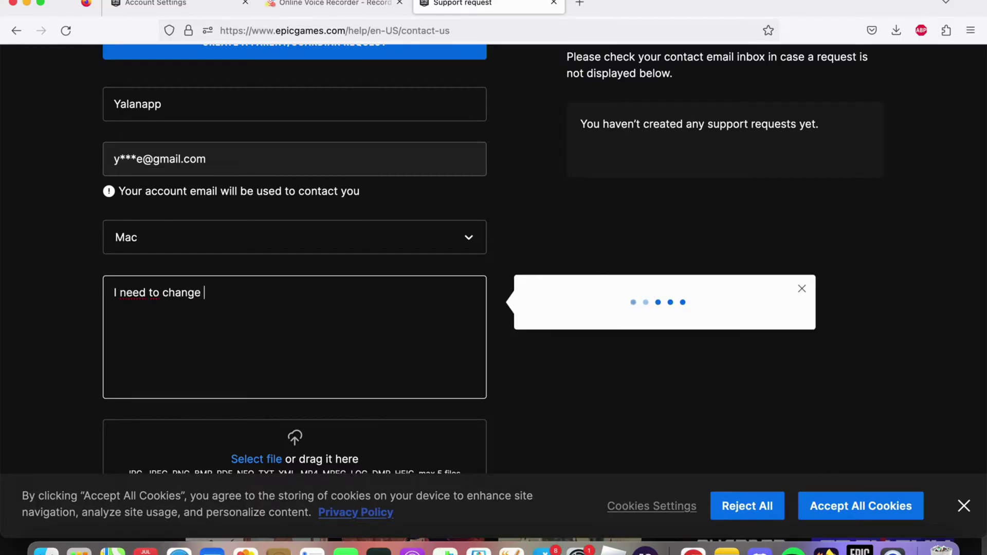
text(my profile picture on my epic games account)
click(80, 293)
scroll(352, 313, down, 4)
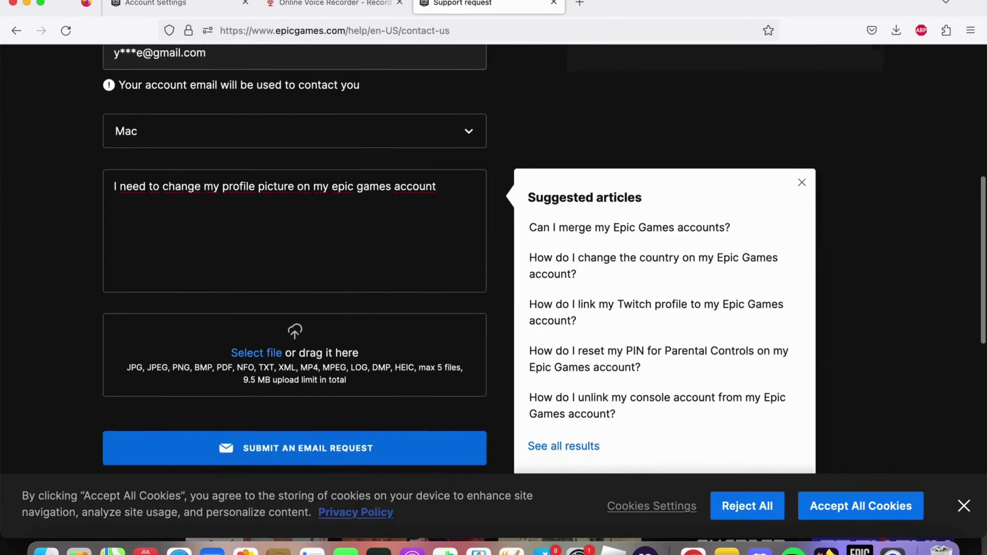
click(803, 154)
scroll(431, 253, down, 2)
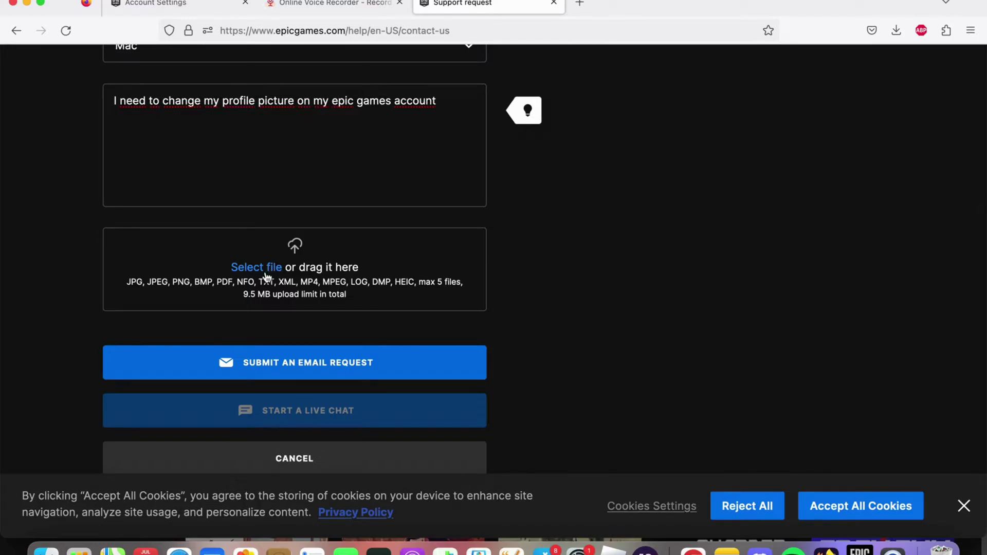
Step: Close the cookie consent banner at the bottom of the page
click(964, 506)
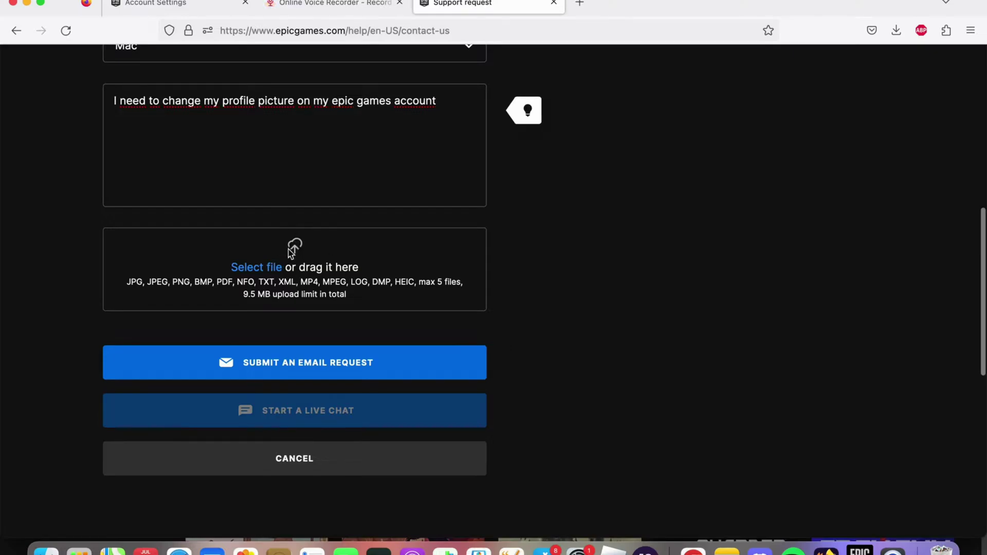
scroll(306, 231, down, 1)
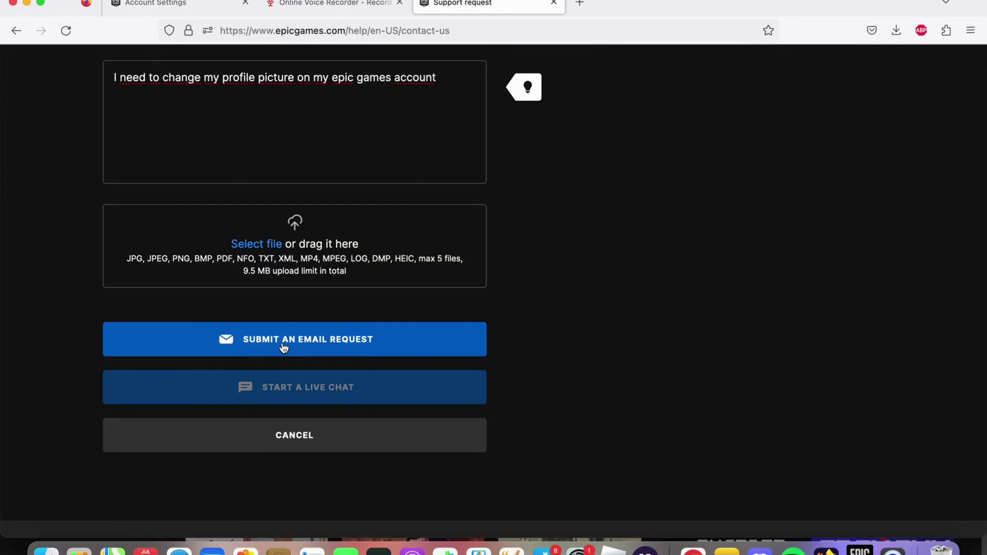
scroll(536, 340, up, 10)
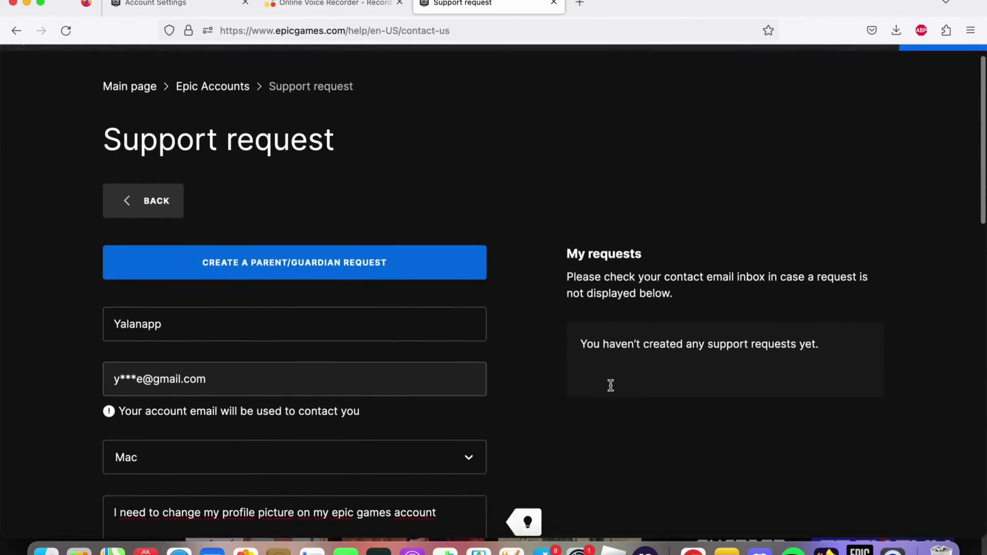